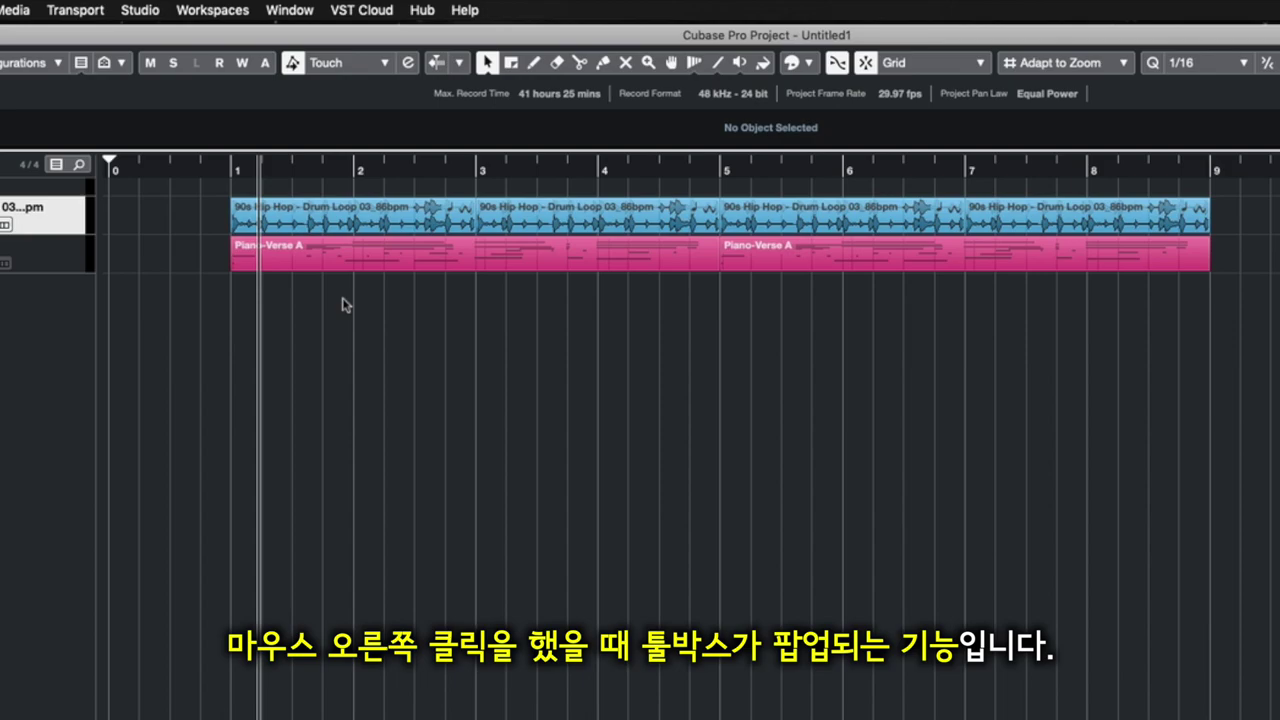
Step: Display the pop-up toolbox over the empty arrangement area several times, keeping Object Selection as the active tool
right_click(342, 304)
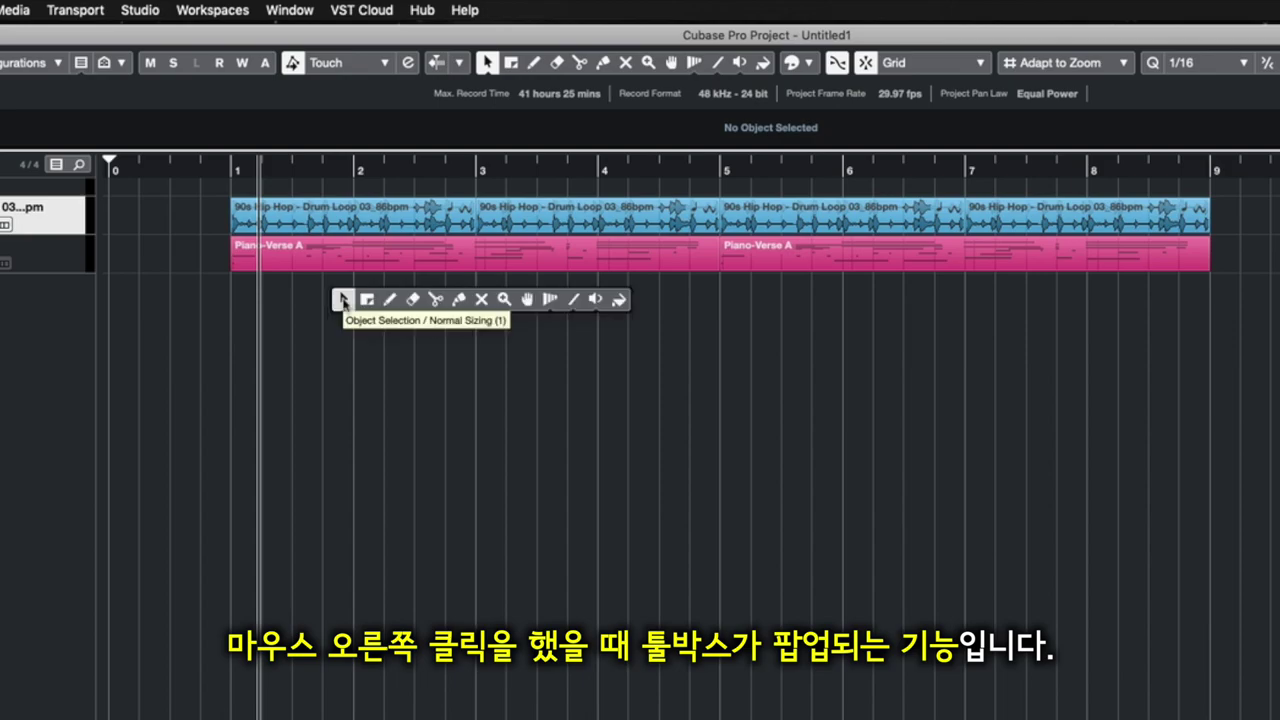
left_click(342, 303)
right_click(343, 303)
left_click(343, 304)
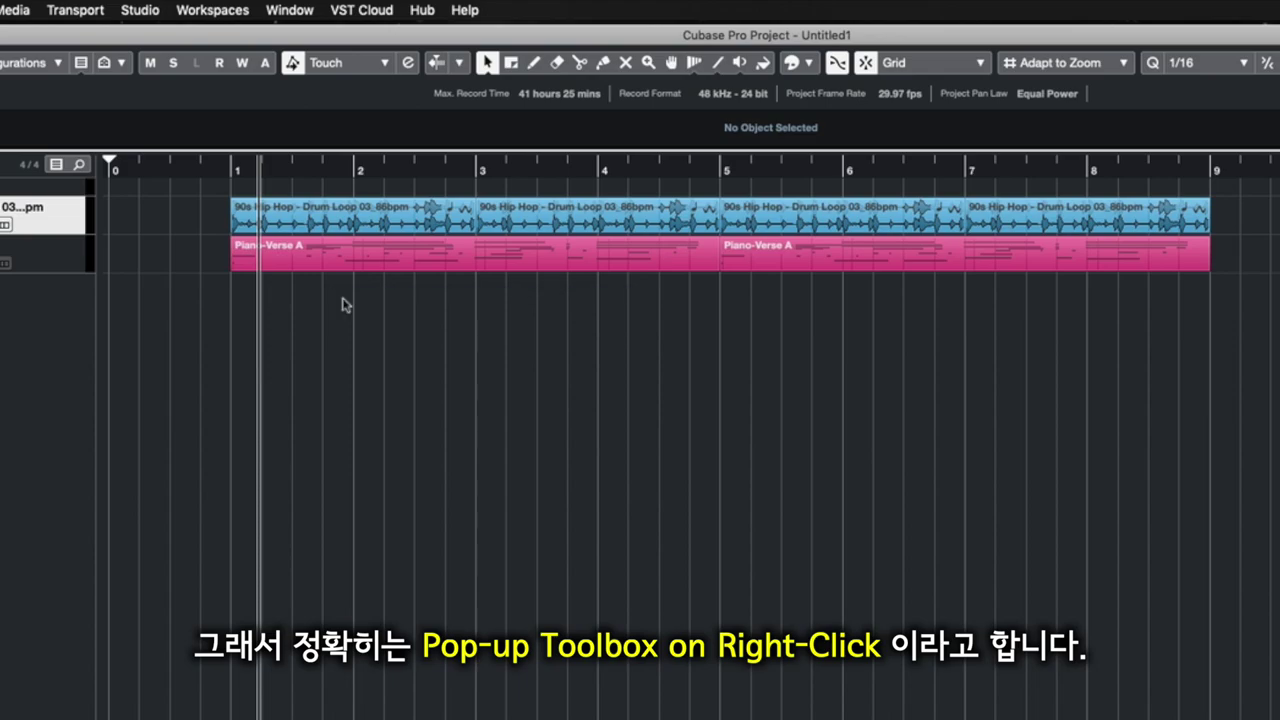
right_click(499, 316)
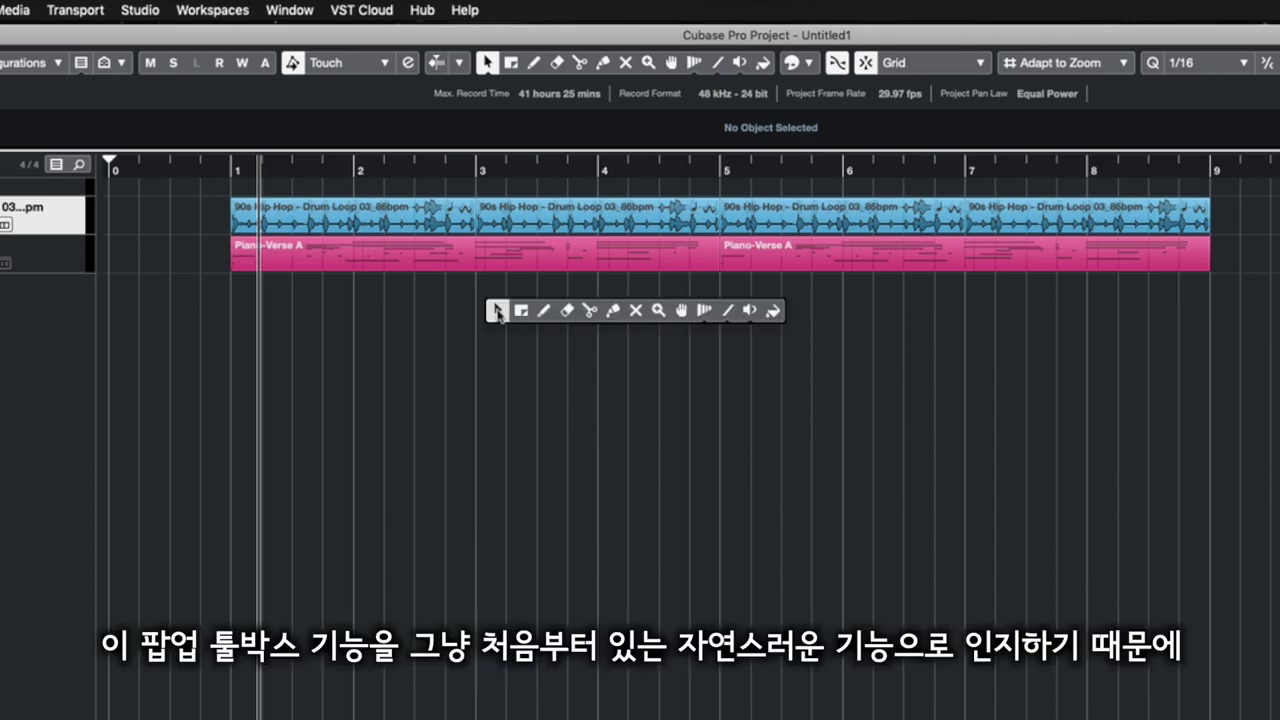
left_click(497, 310)
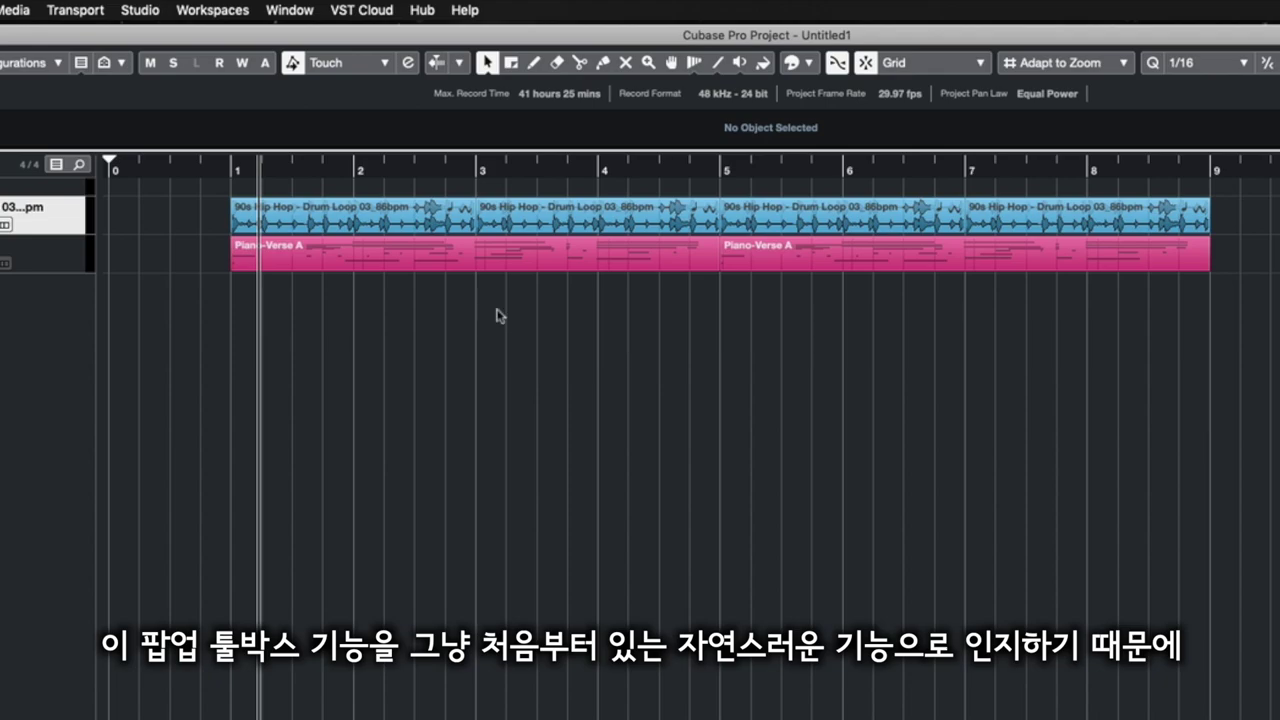
right_click(499, 316)
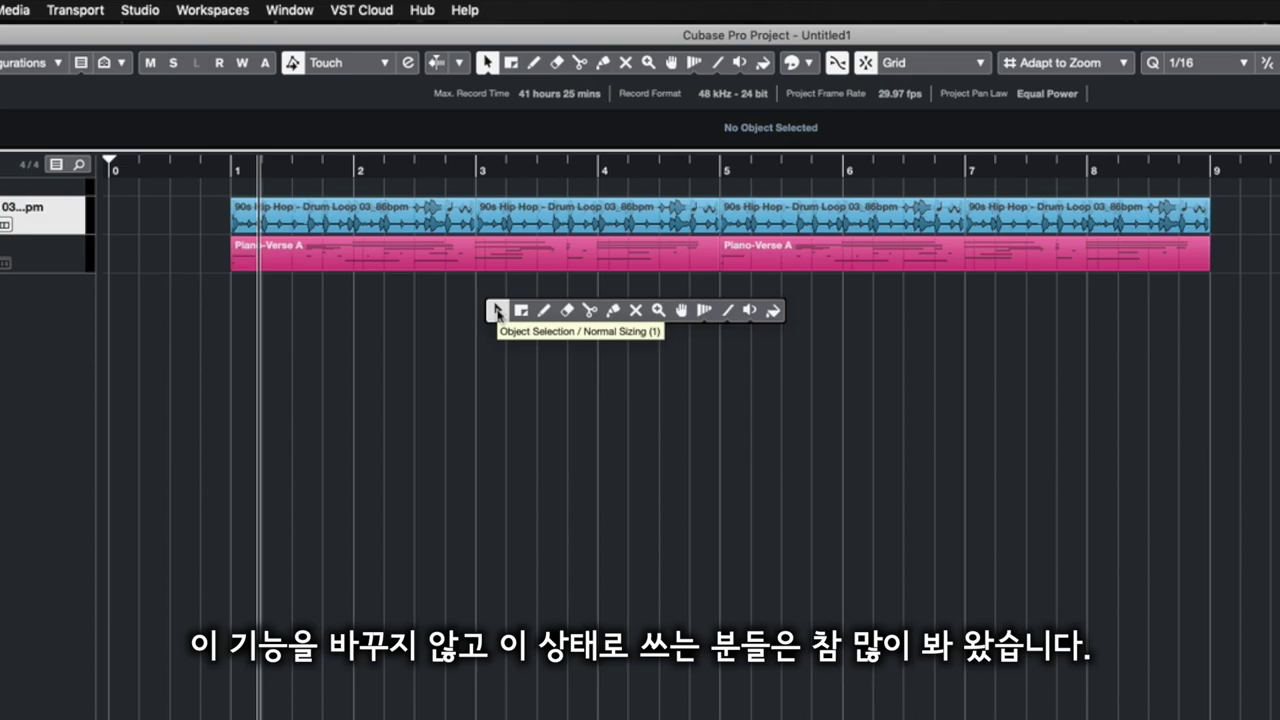
left_click(497, 313)
right_click(455, 312)
left_click(455, 312)
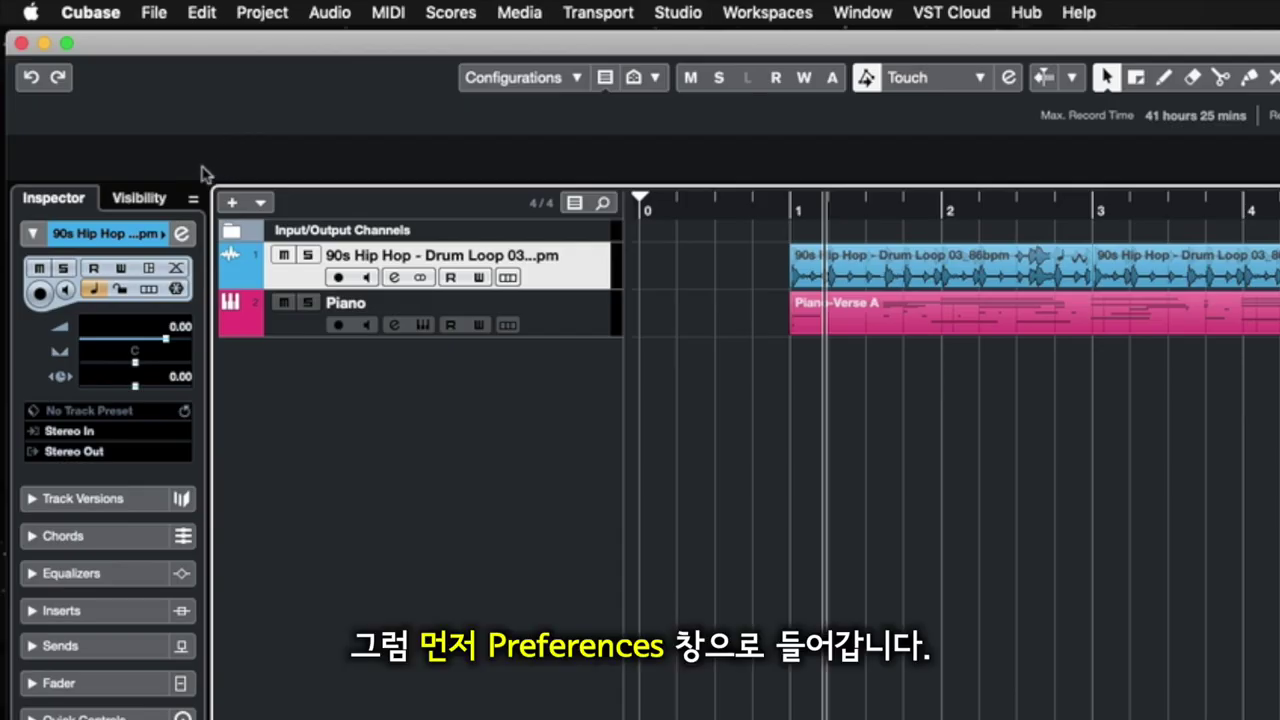
Step: Disable the Pop-up Toolbox on Right-Click option in the Editing-Tools preferences and apply the change
left_click(96, 17)
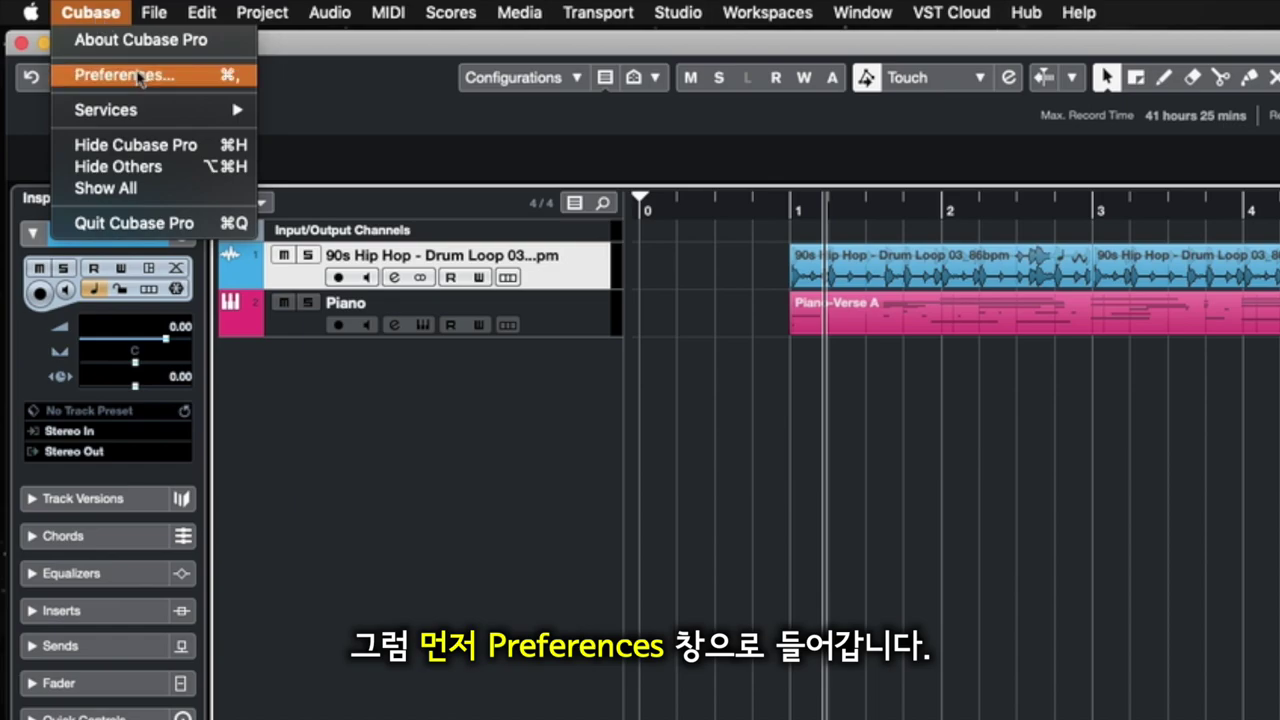
left_click(140, 77)
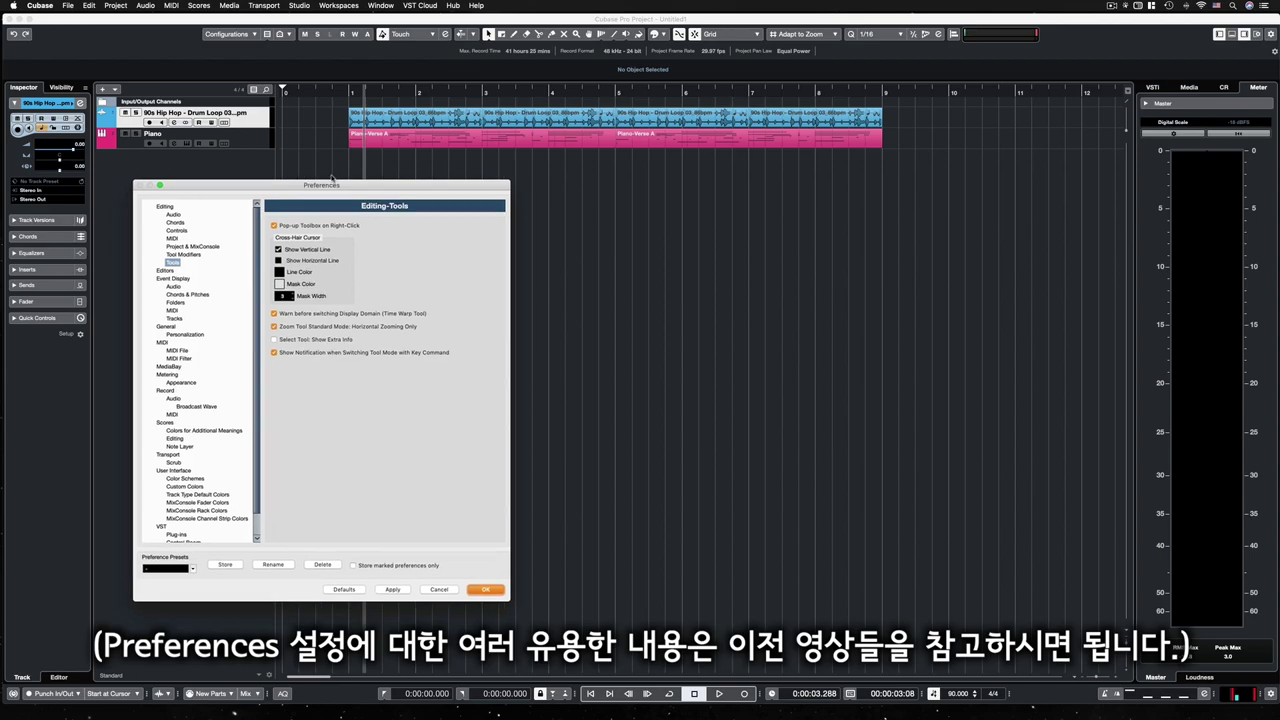
left_click_drag(332, 183, 474, 112)
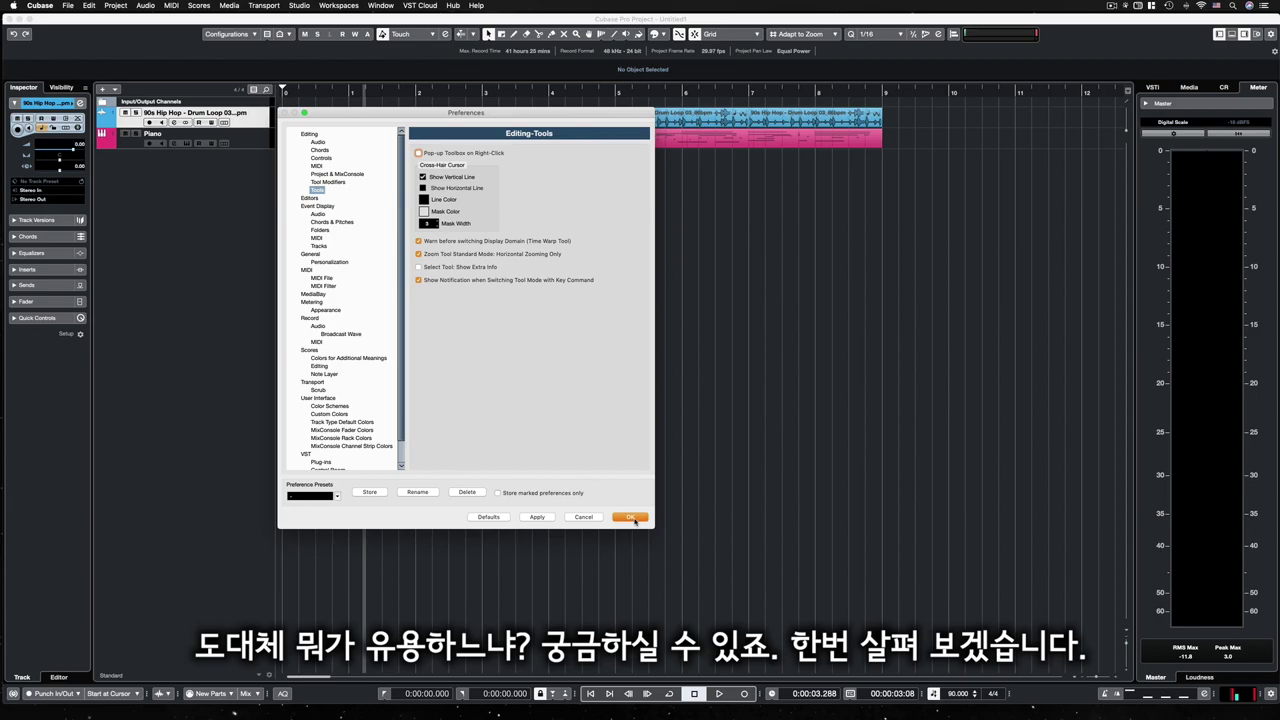
left_click(630, 517)
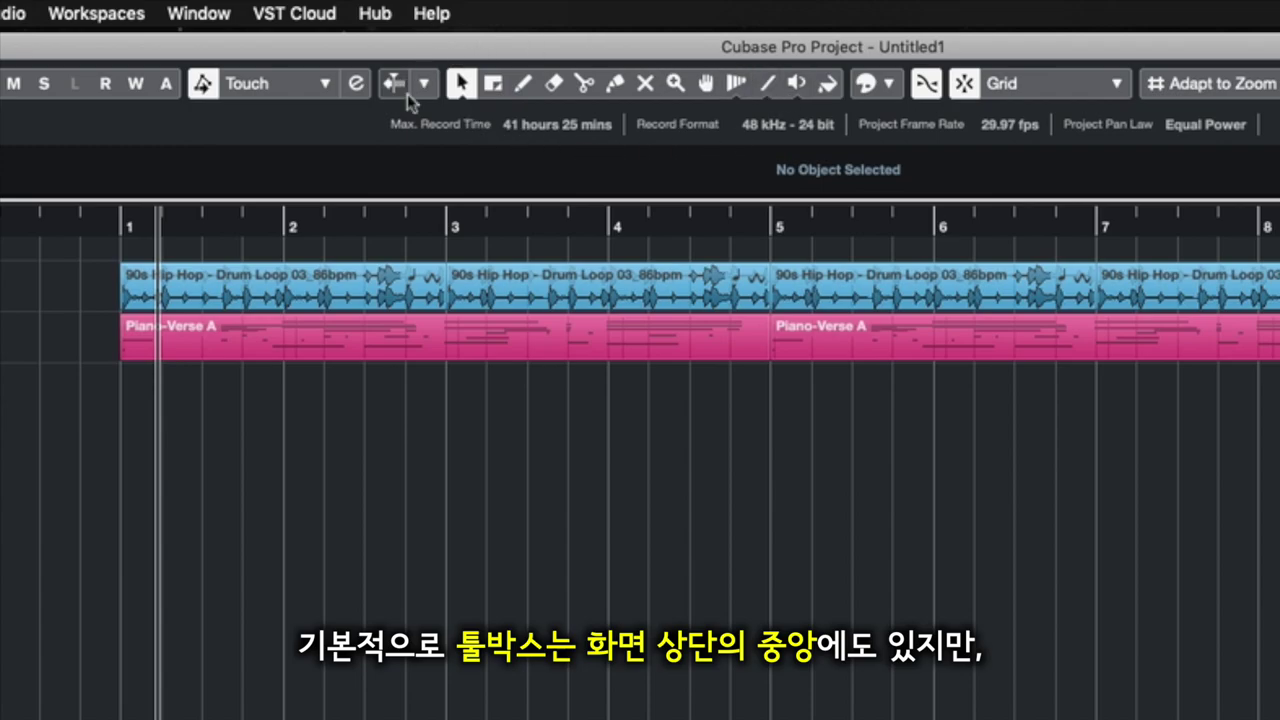
Step: Switch through the Split, Glue, Draw and Mute tools and return to Object Selection
key("3")
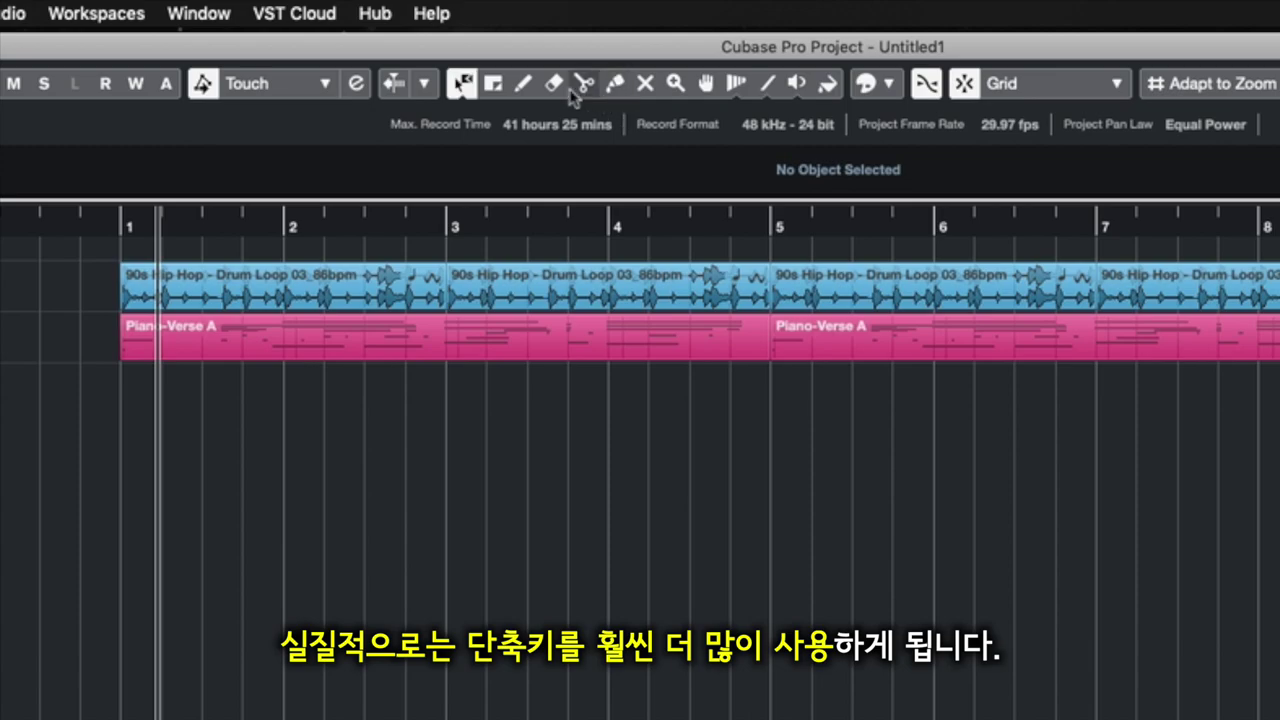
key("4")
key("1")
key("8")
key("7")
key("1")
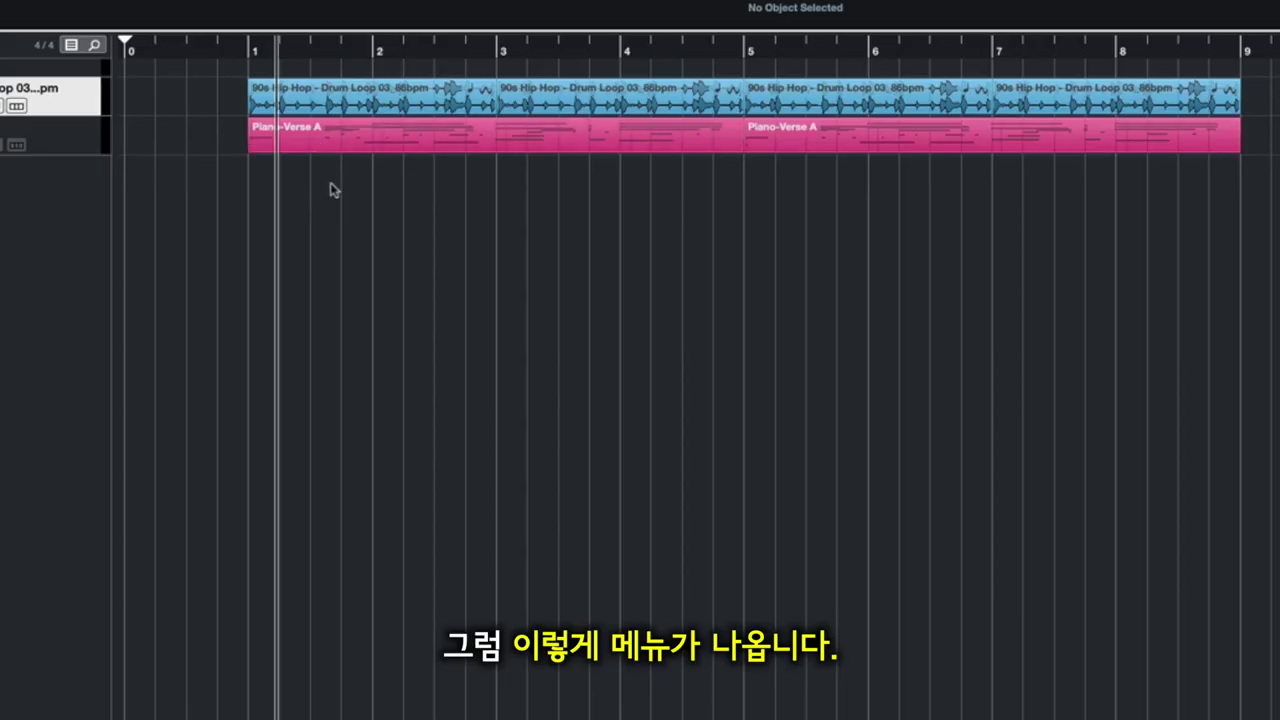
Step: Examine the context commands offered for the empty area below the tracks, without running any
right_click(394, 165)
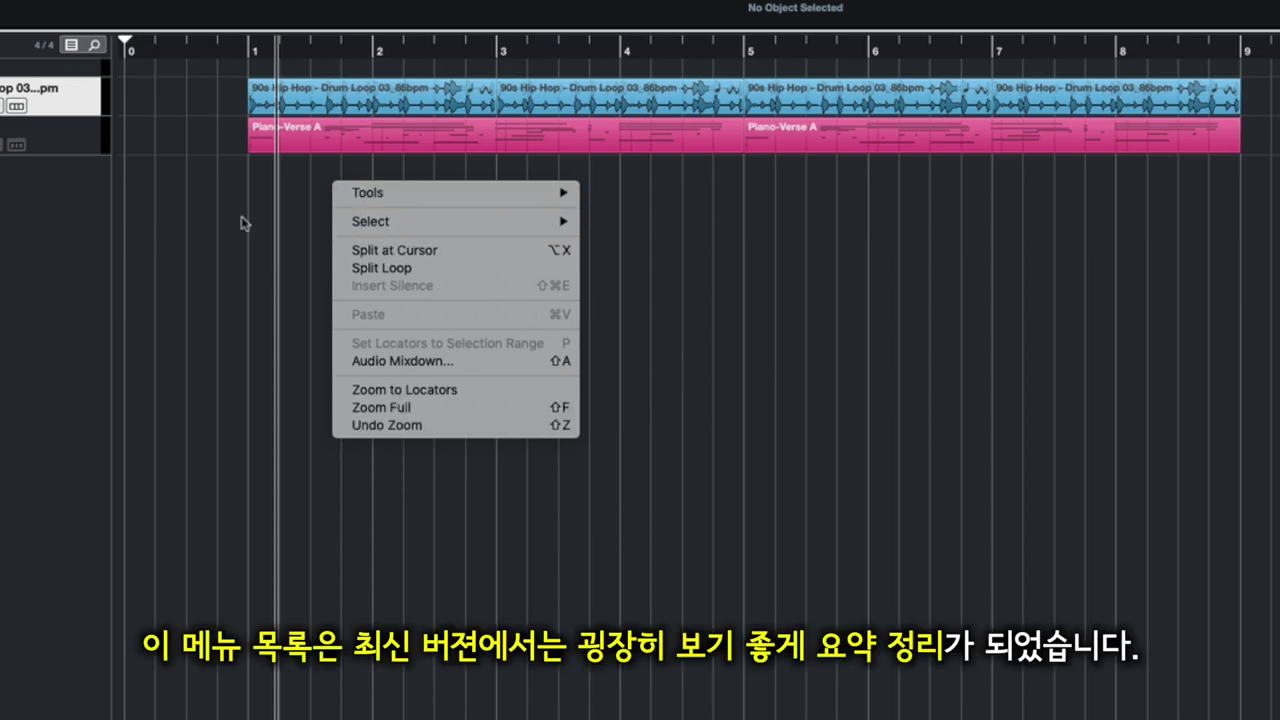
left_click(284, 216)
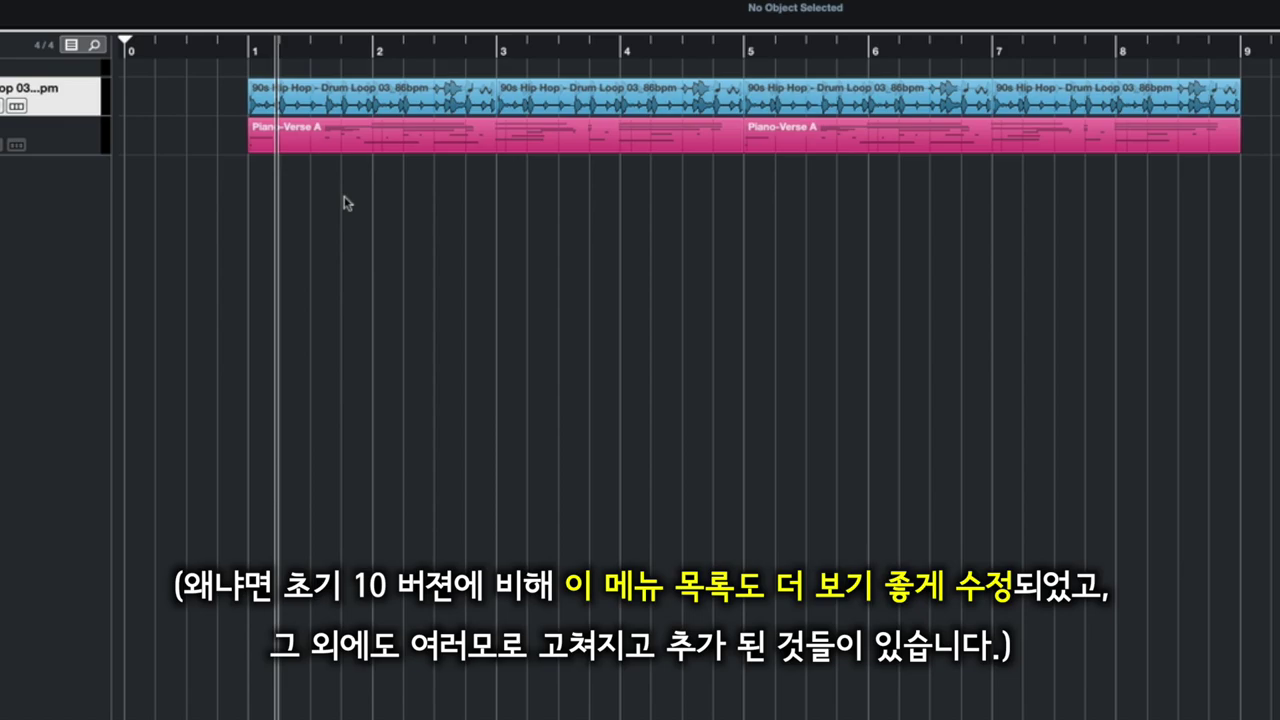
right_click(389, 194)
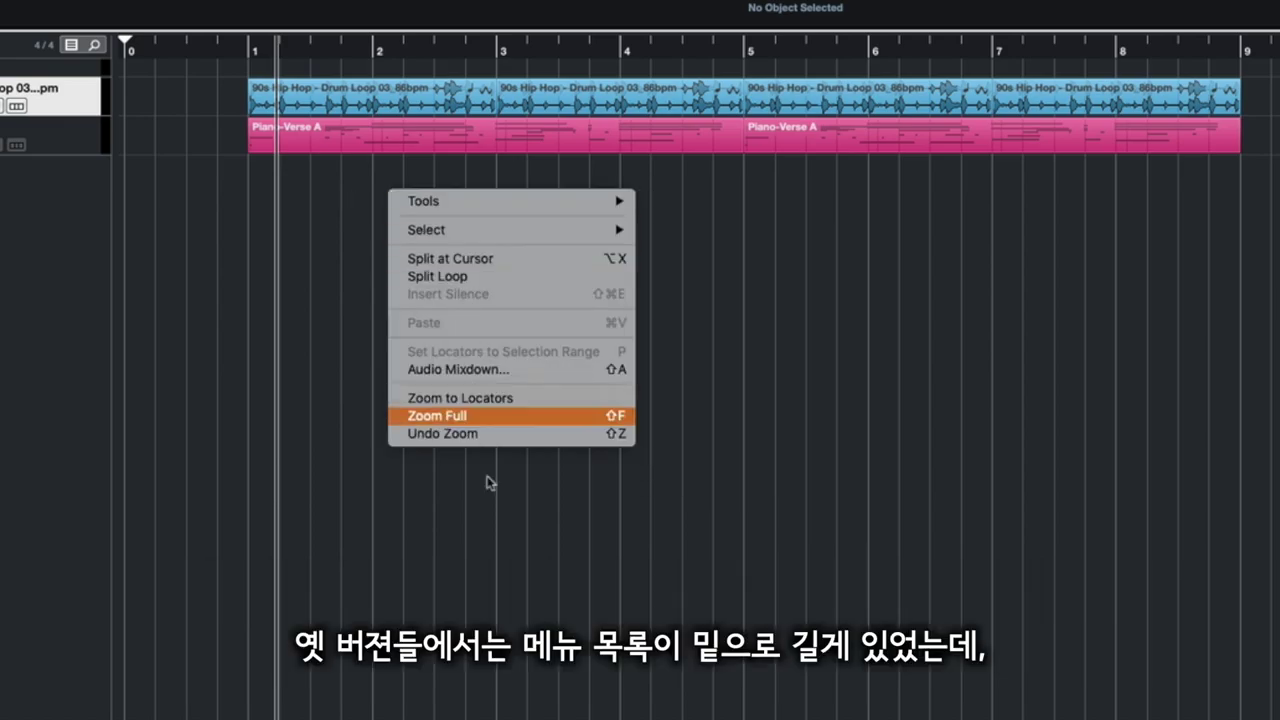
left_click(323, 188)
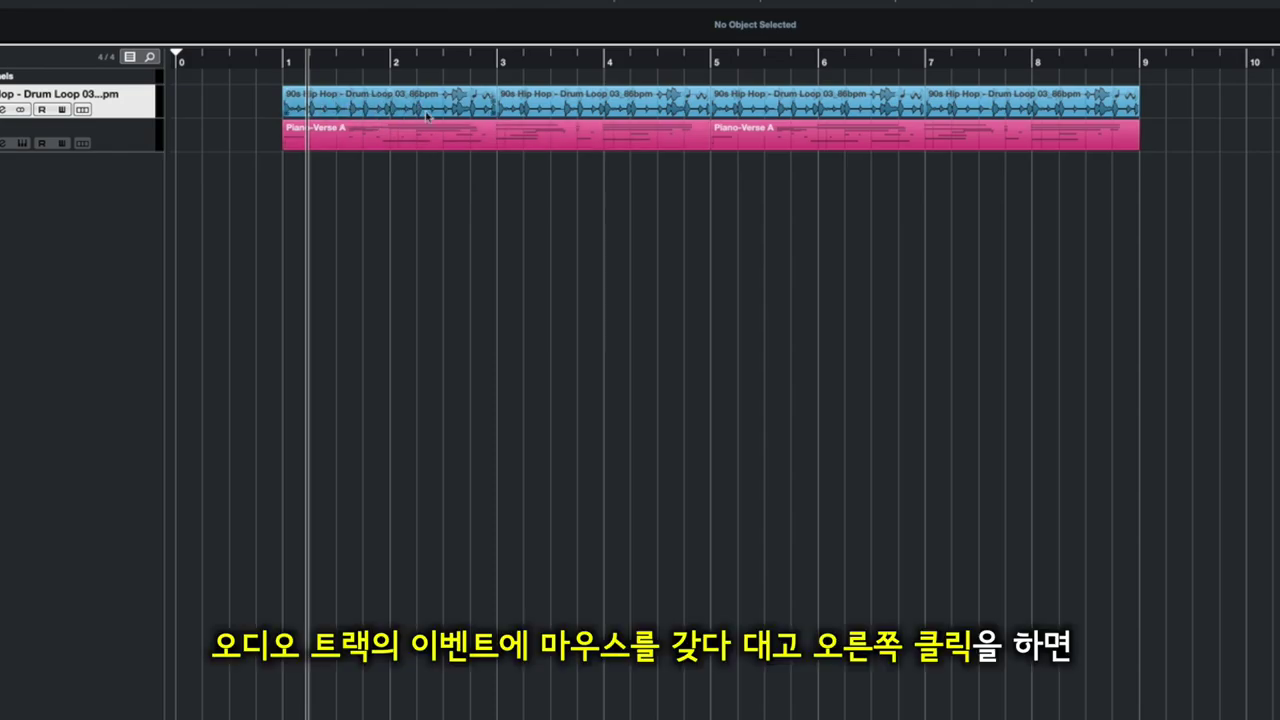
Step: Examine the context commands of the first drum loop event and compare them with the program's main Audio commands
right_click(369, 107)
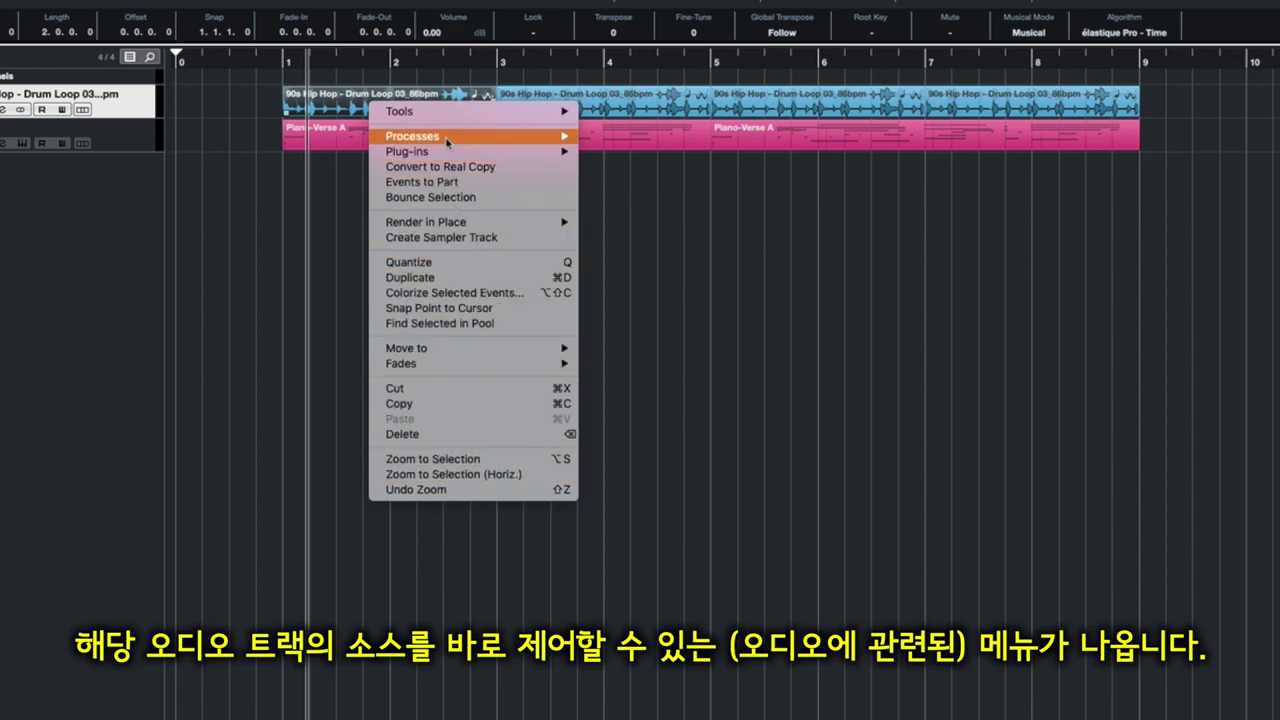
mouse_move(432, 112)
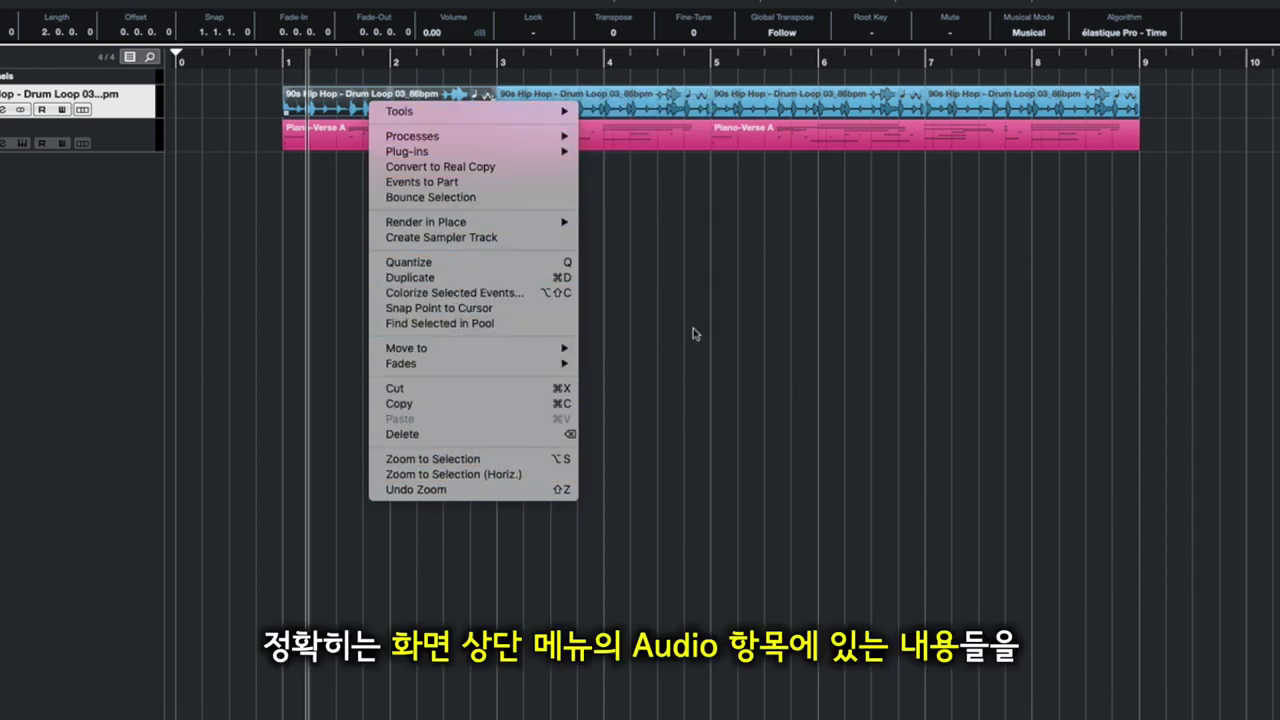
left_click(600, 334)
left_click(145, 6)
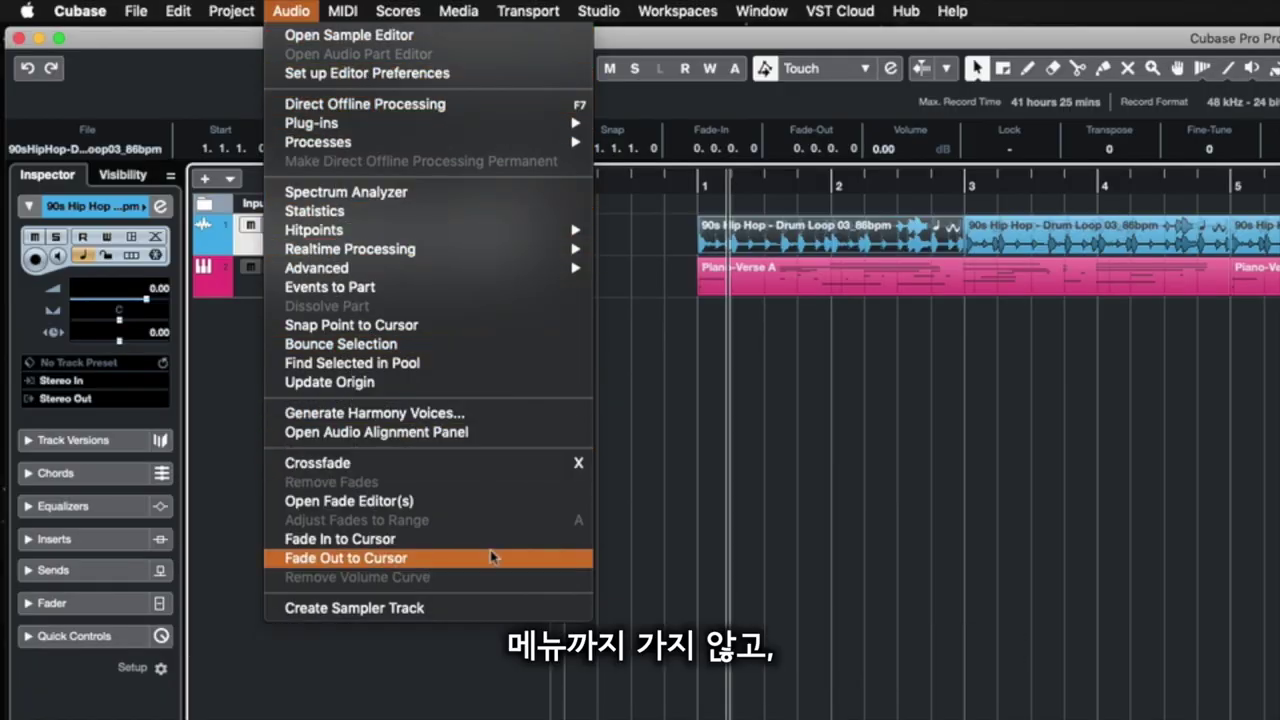
left_click(1055, 462)
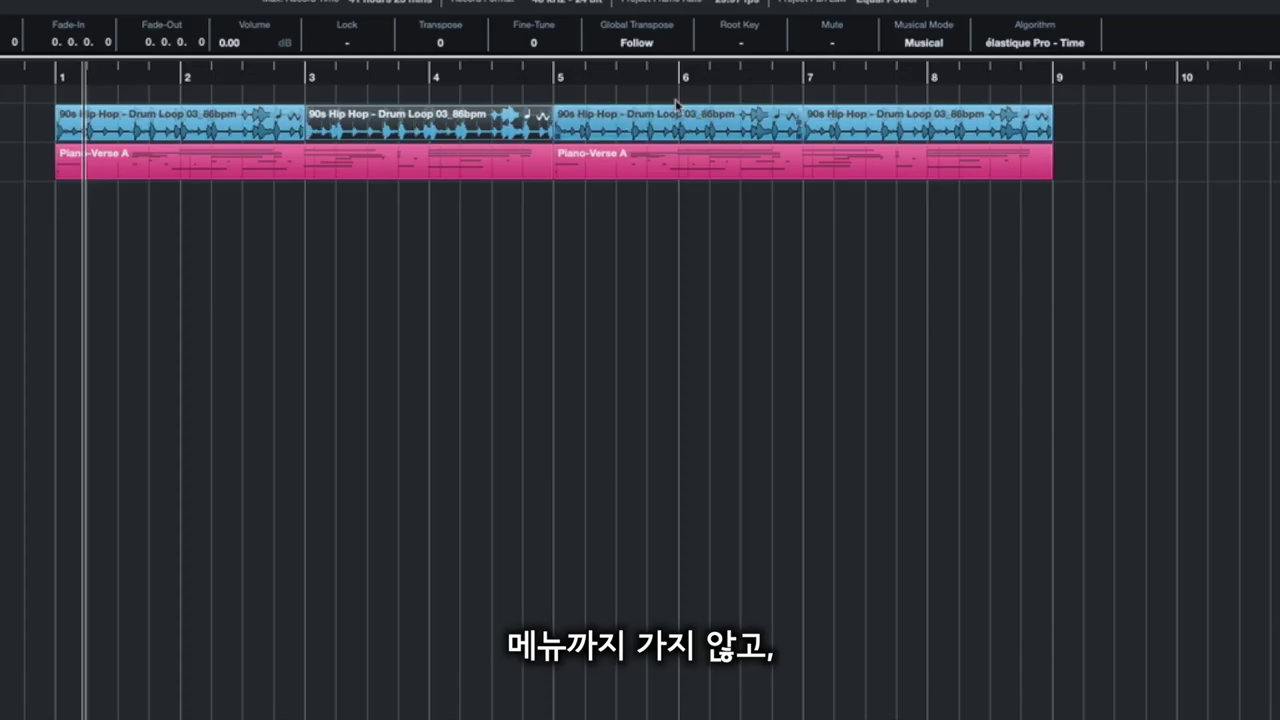
Step: Review the context commands of the second and third drum loop events, including the available editing tools
right_click(400, 122)
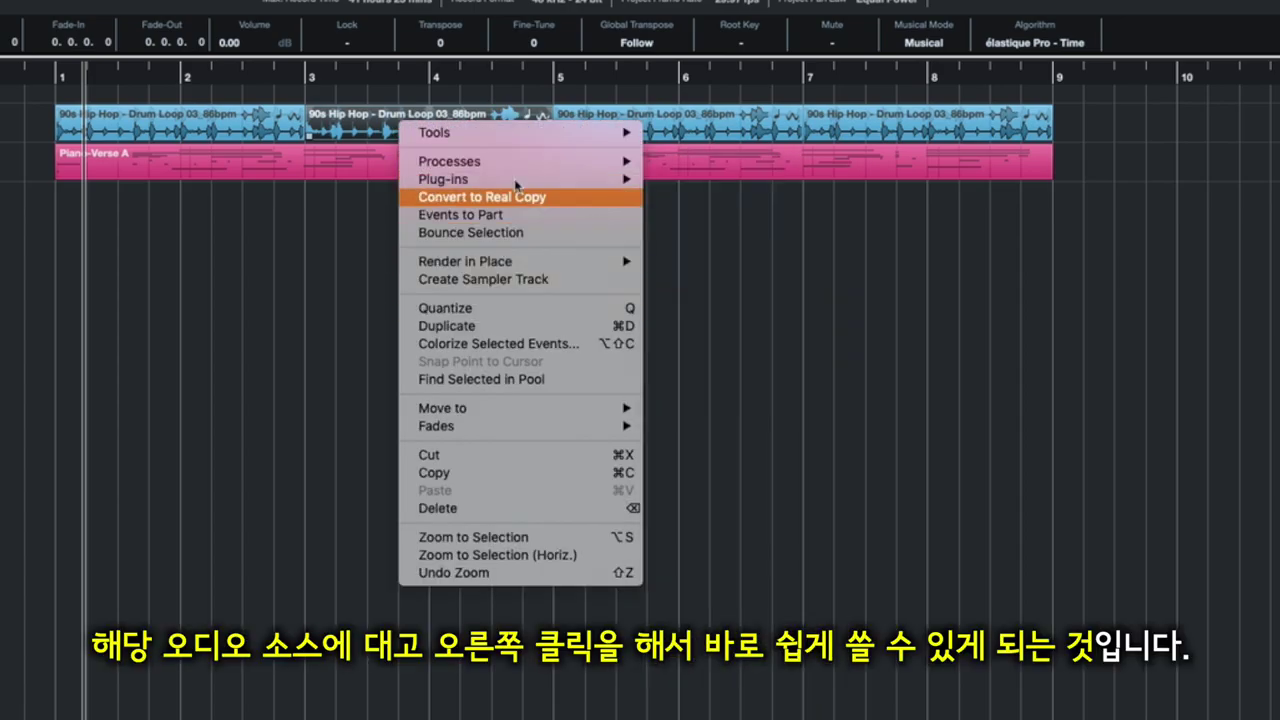
left_click(789, 343)
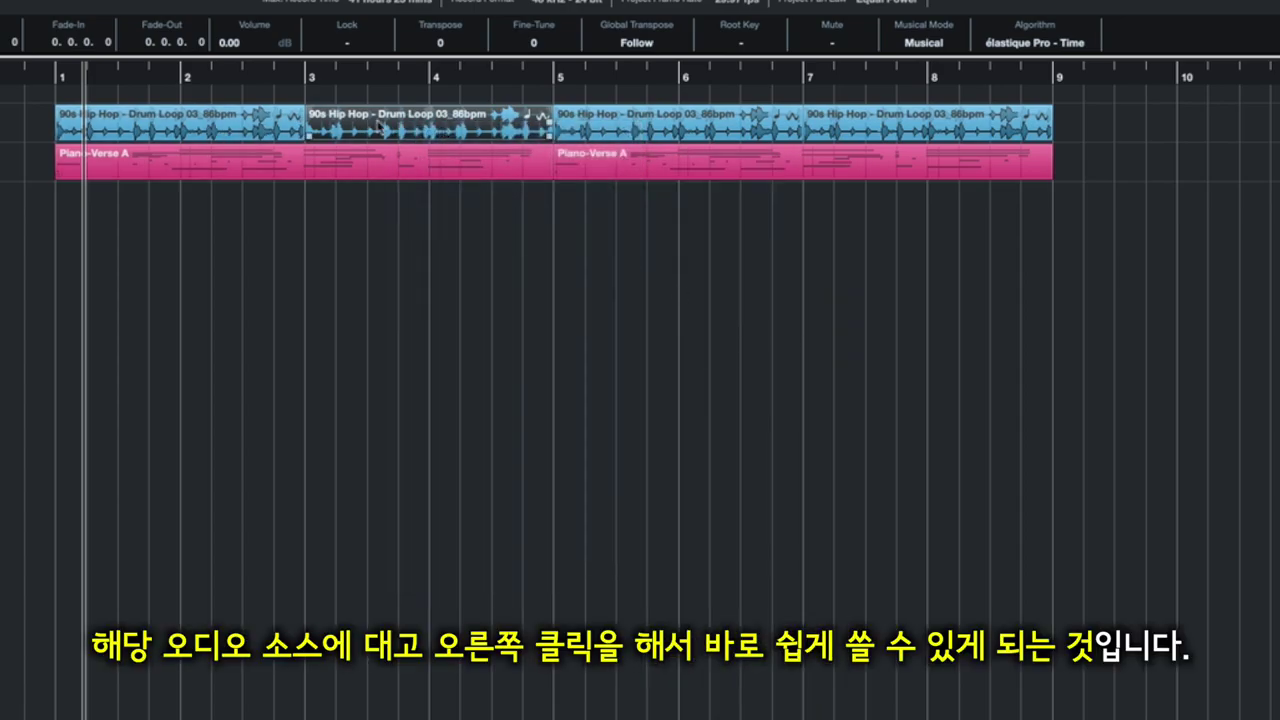
right_click(678, 129)
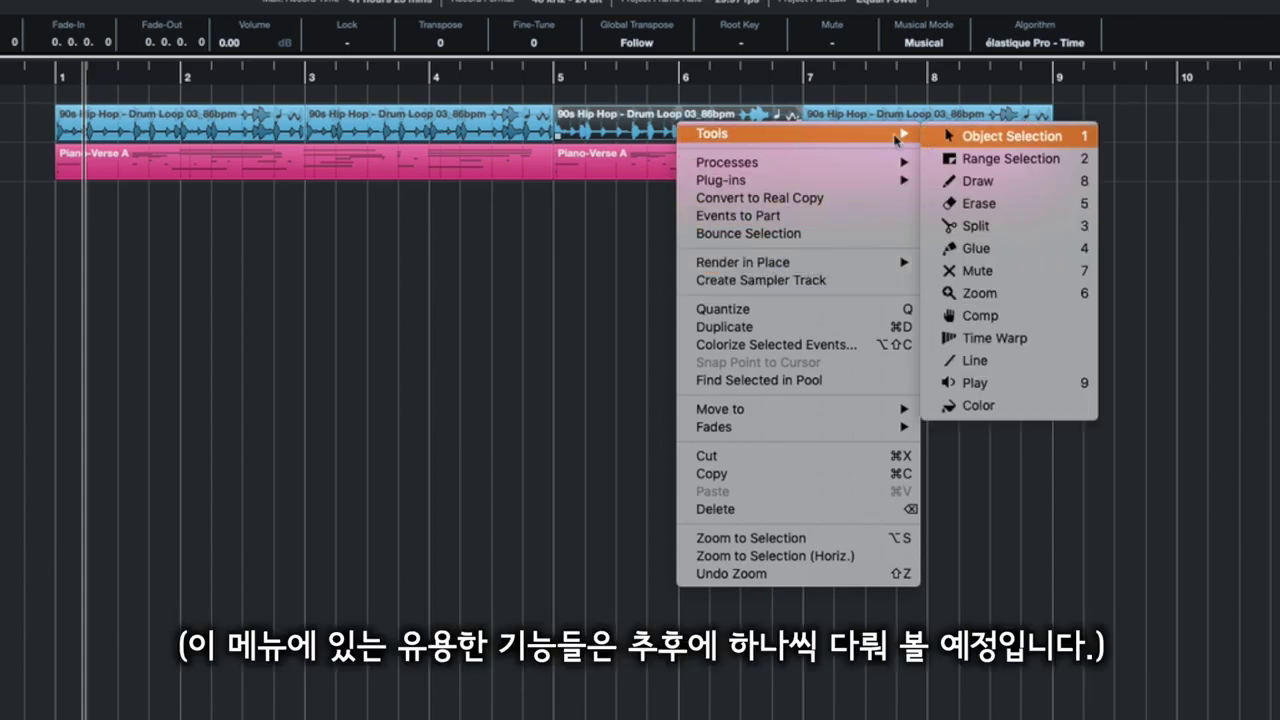
mouse_move(742, 137)
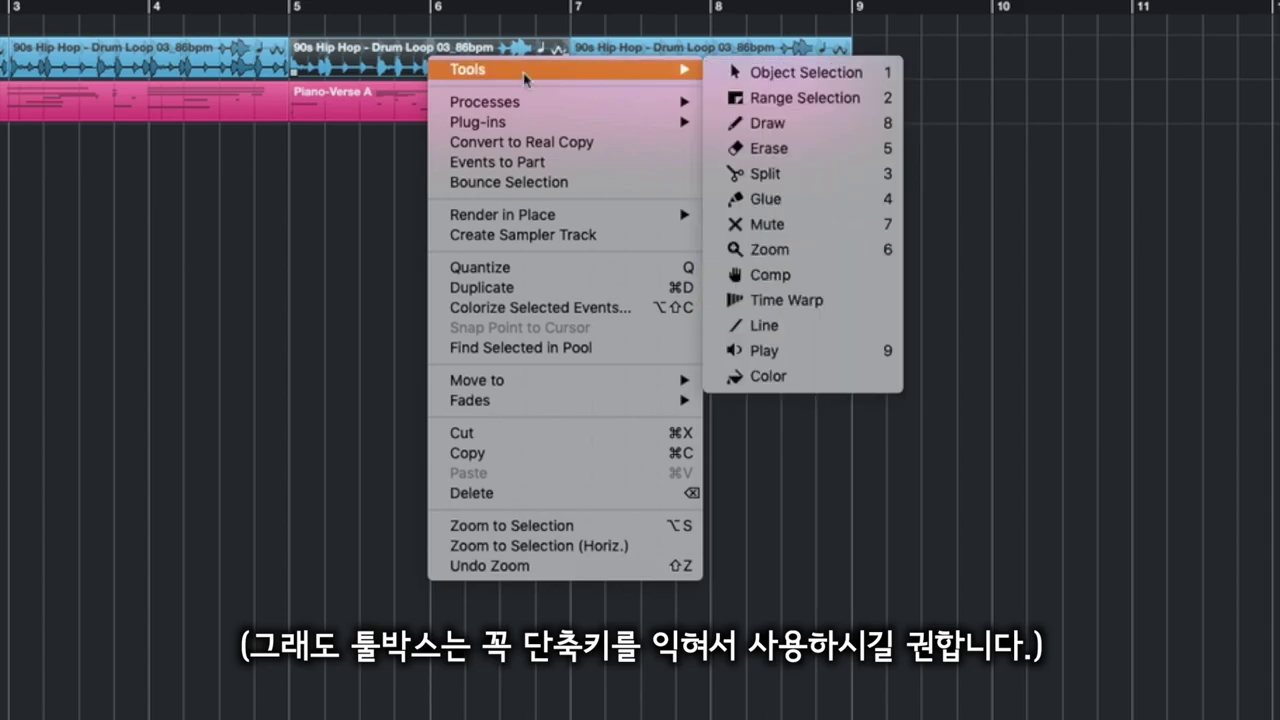
left_click(106, 111)
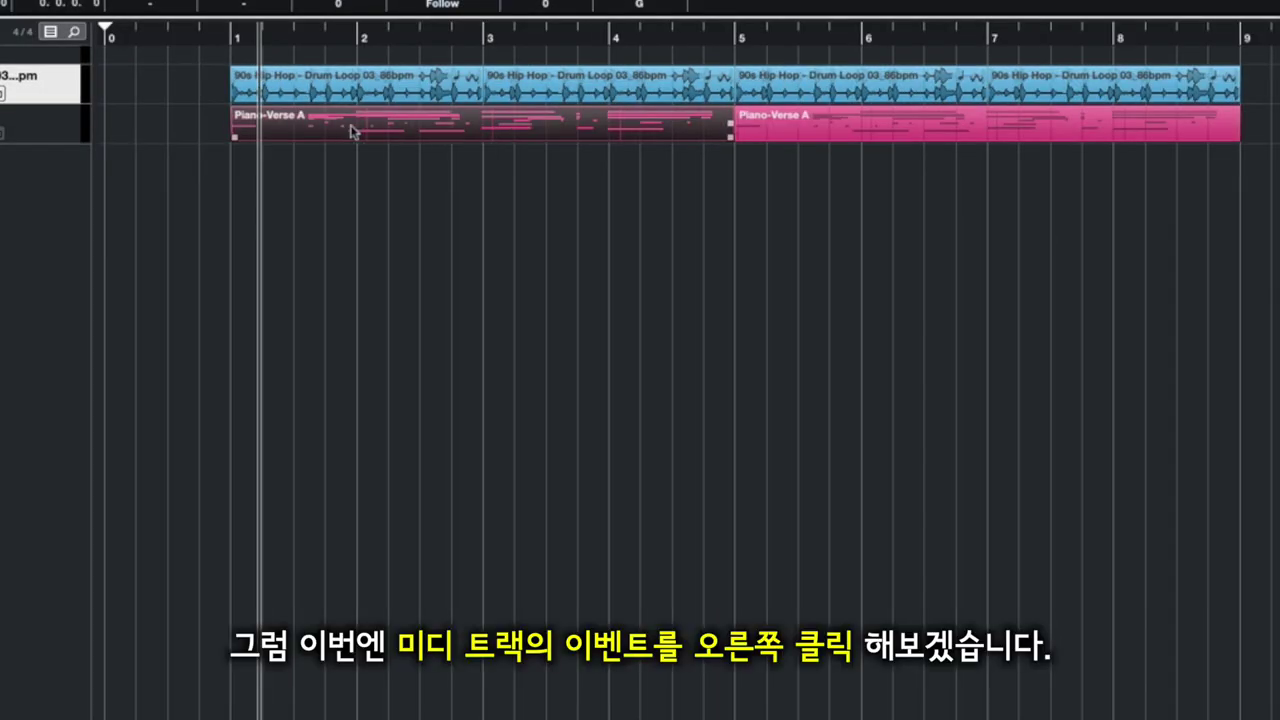
Step: Examine the context commands of the first Piano-Verse A part and compare them with the main MIDI commands
right_click(452, 140)
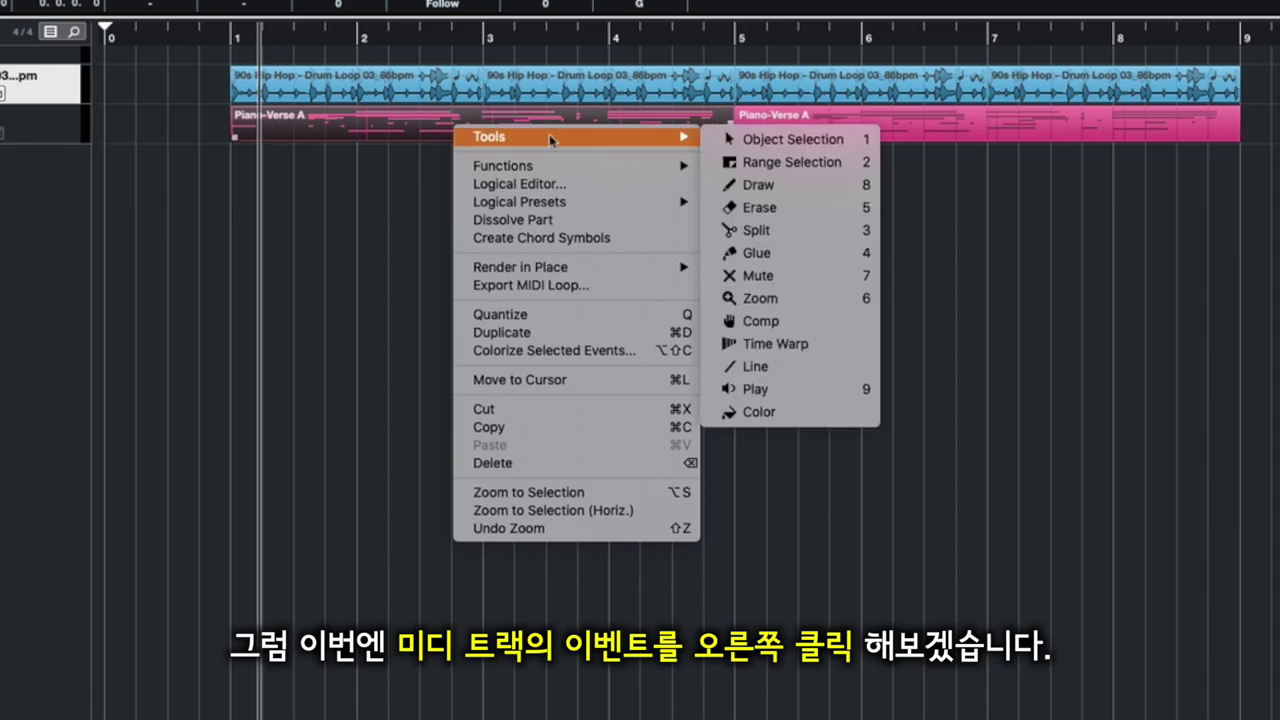
mouse_move(549, 176)
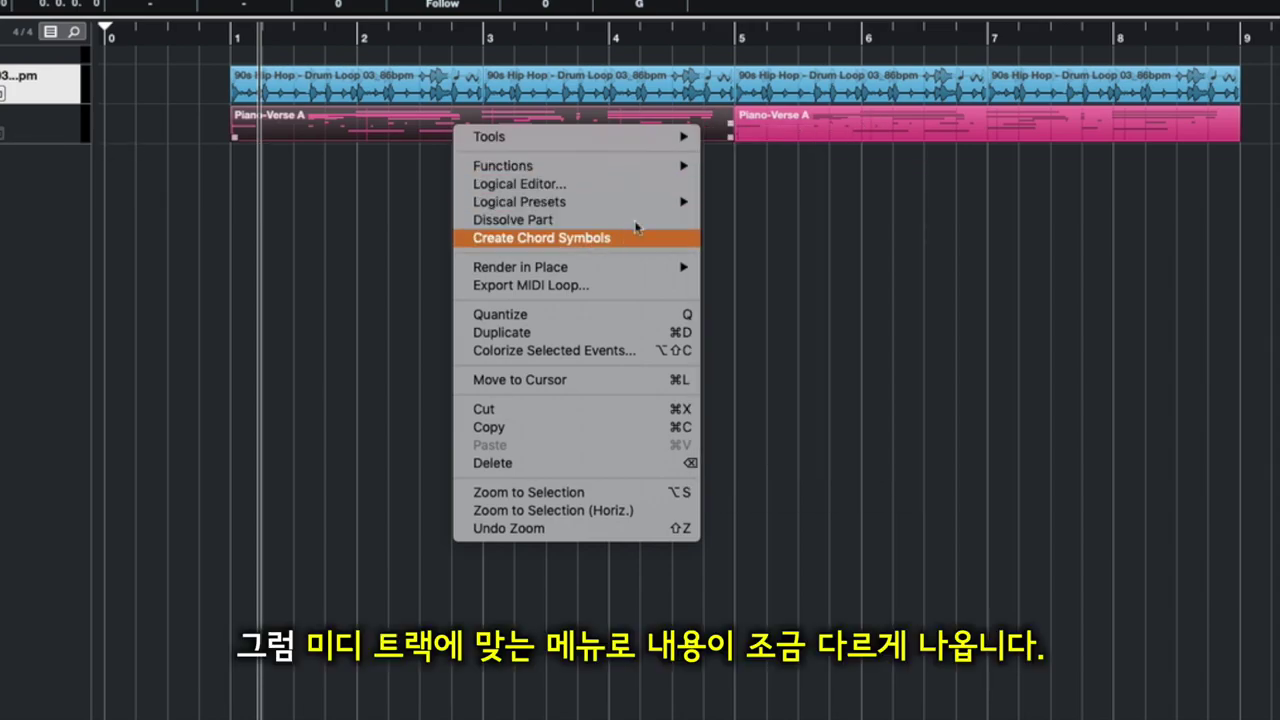
left_click(938, 255)
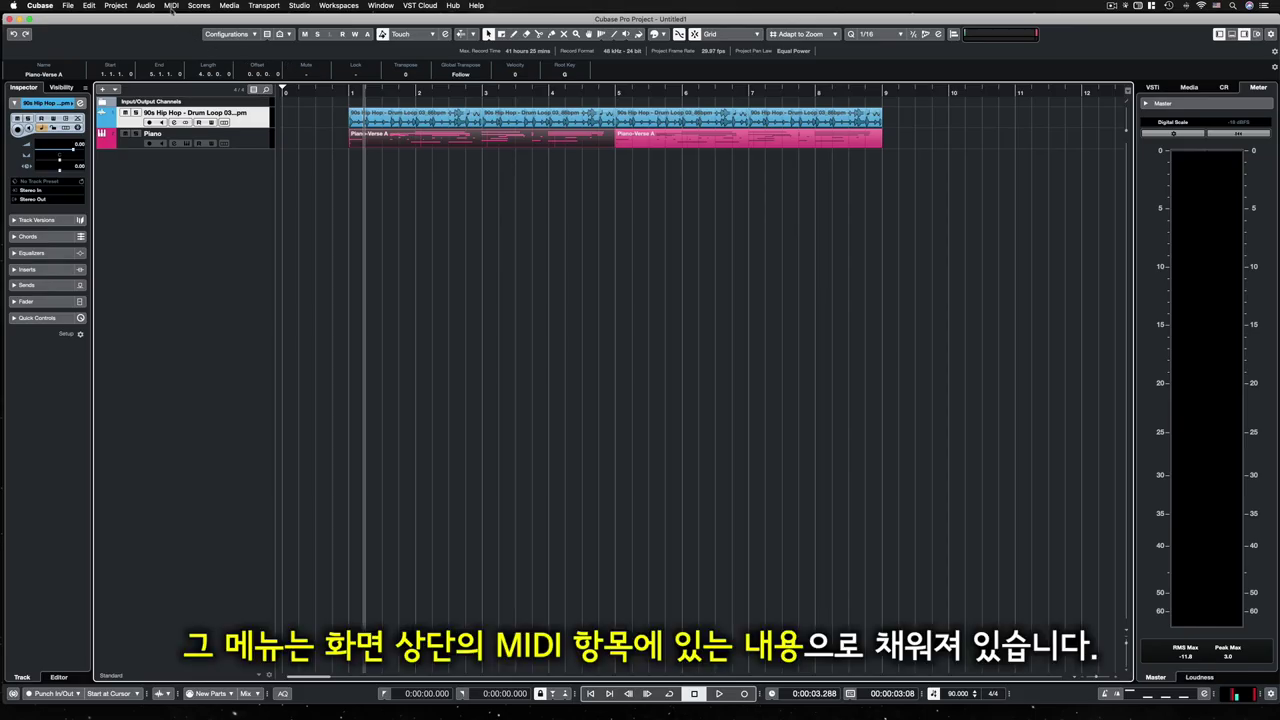
left_click(171, 5)
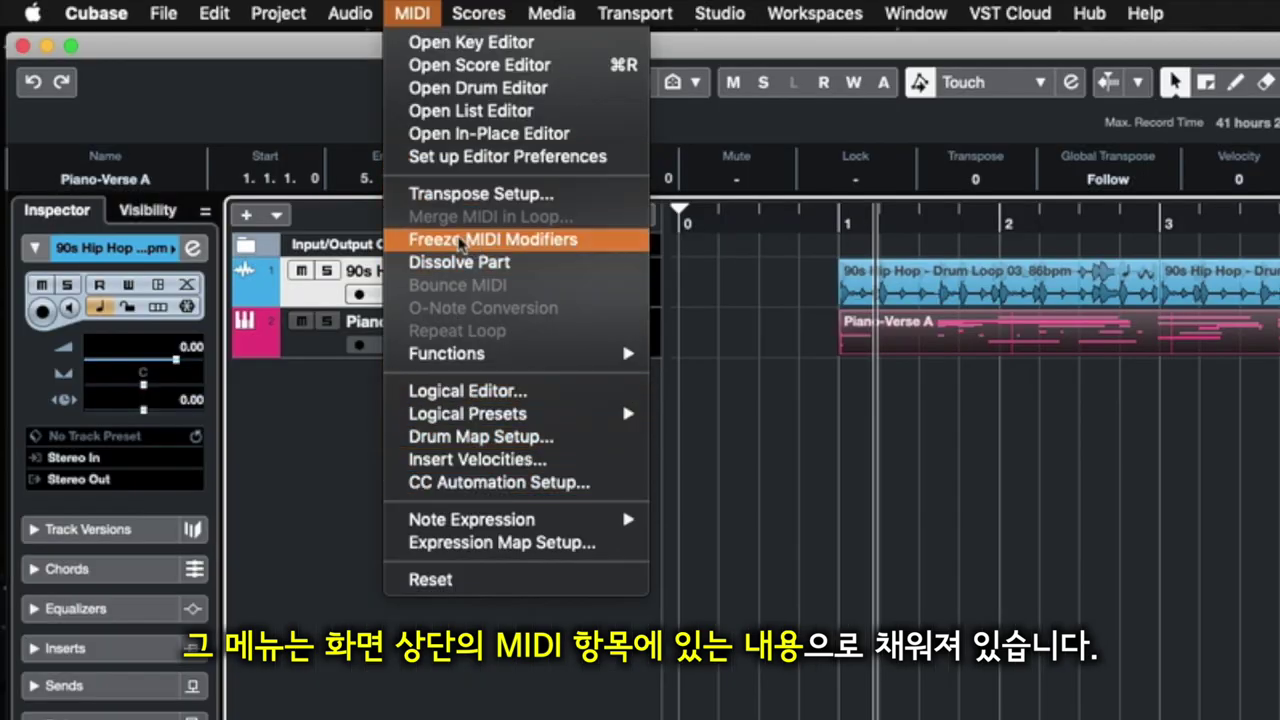
left_click(942, 580)
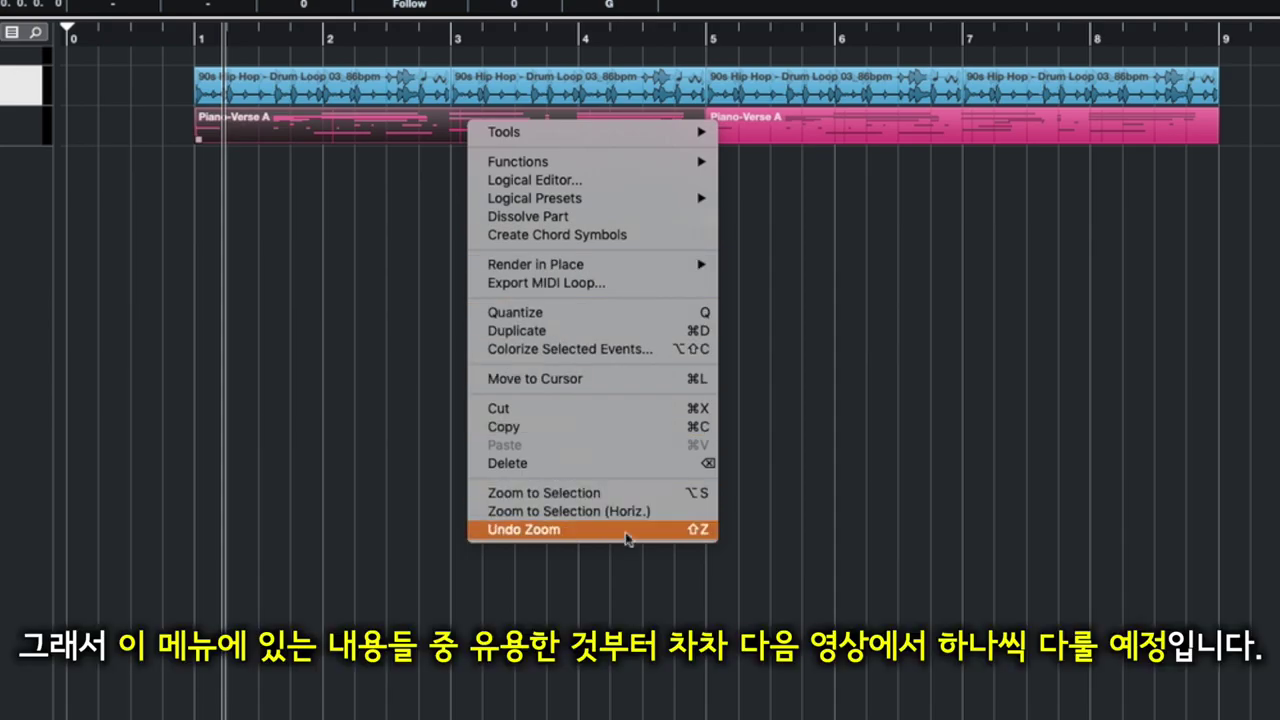
Step: Look through the Functions, Logical Presets and Tools options for the first Piano-Verse A part, without applying any
mouse_move(551, 162)
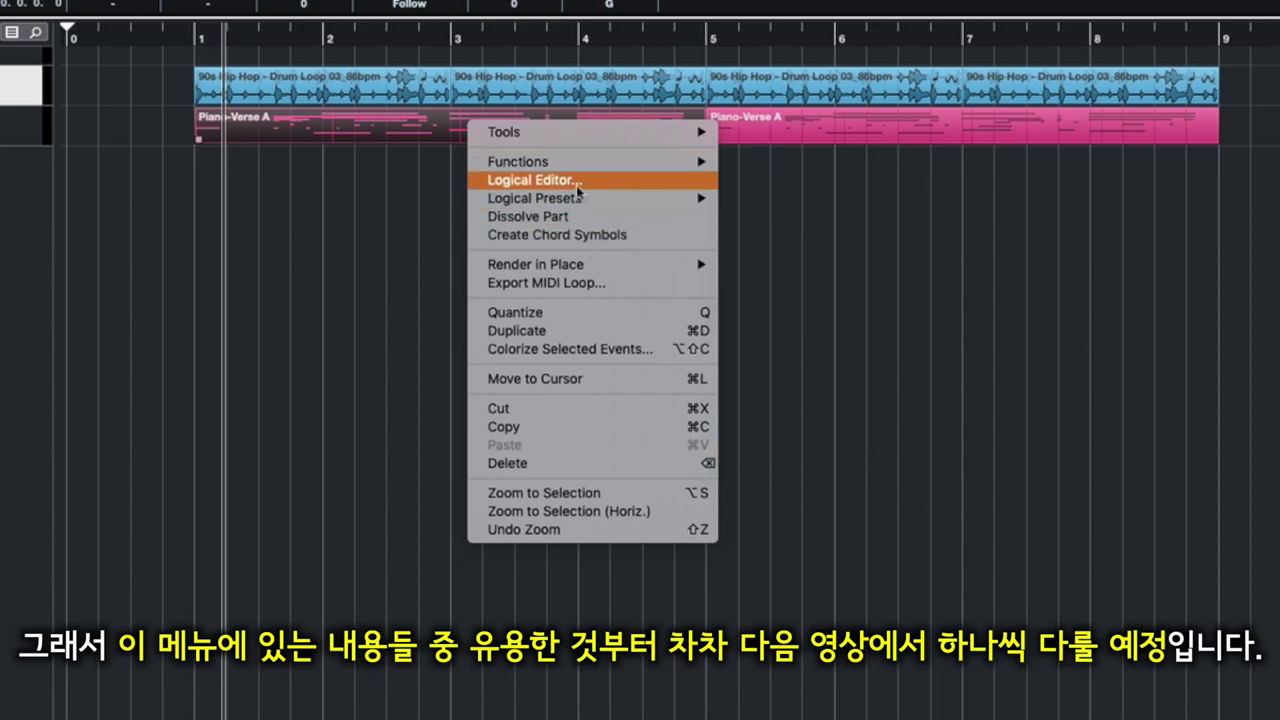
mouse_move(612, 163)
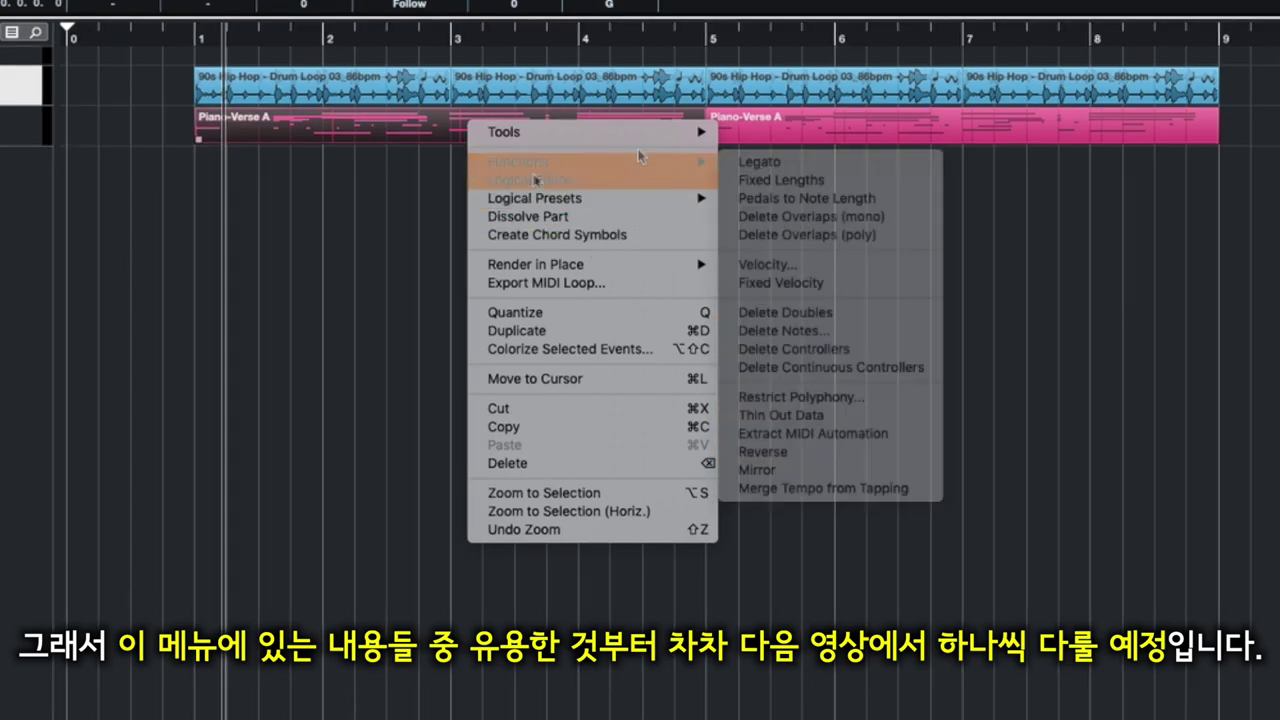
mouse_move(608, 208)
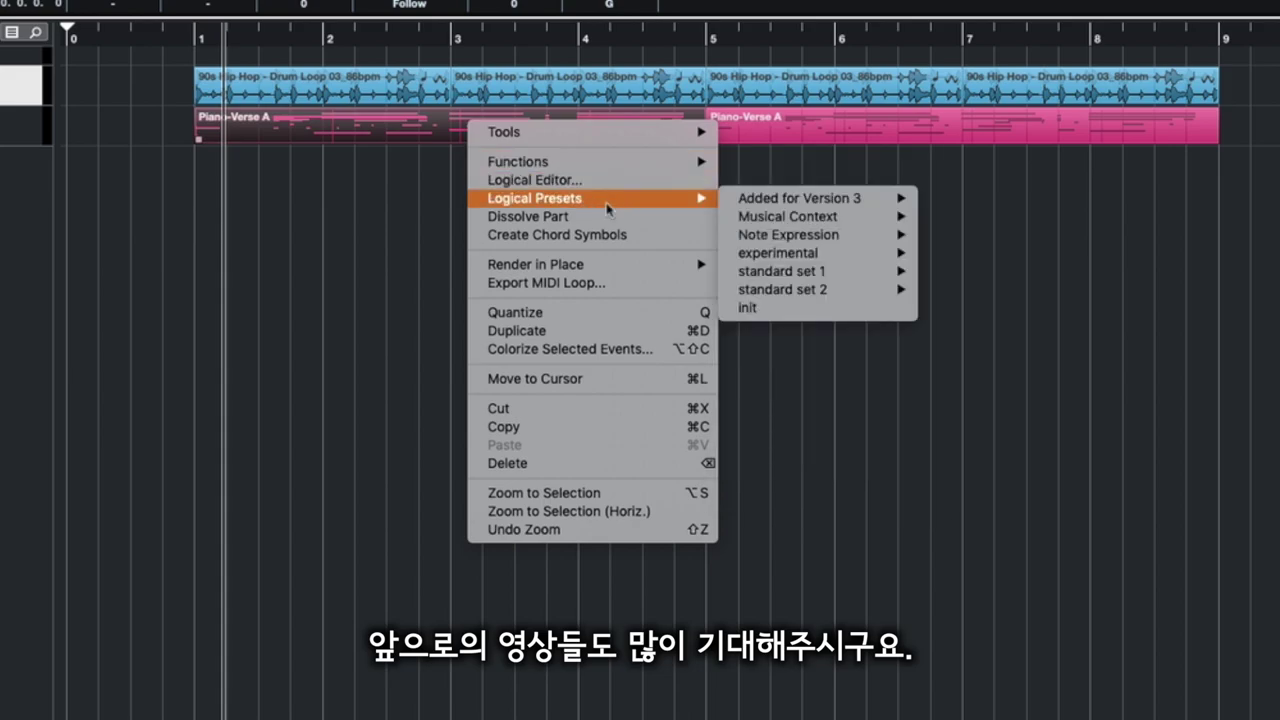
right_click(358, 123)
mouse_move(415, 140)
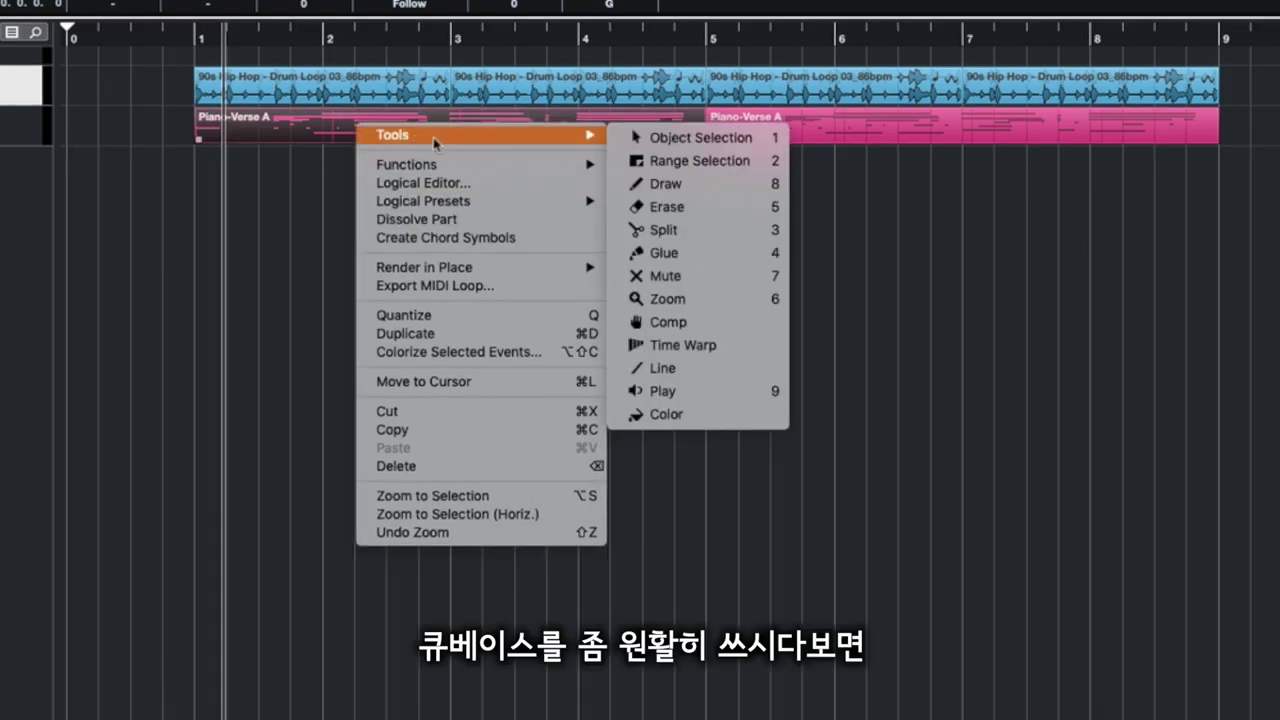
left_click(283, 189)
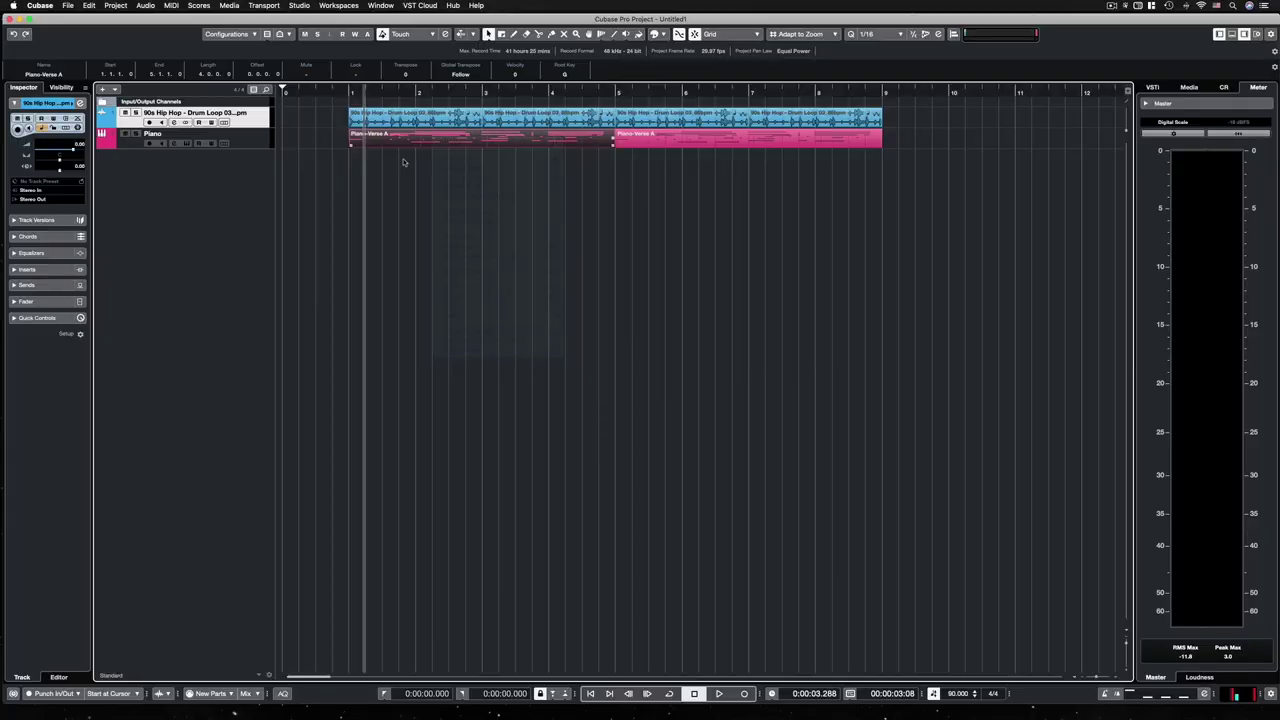